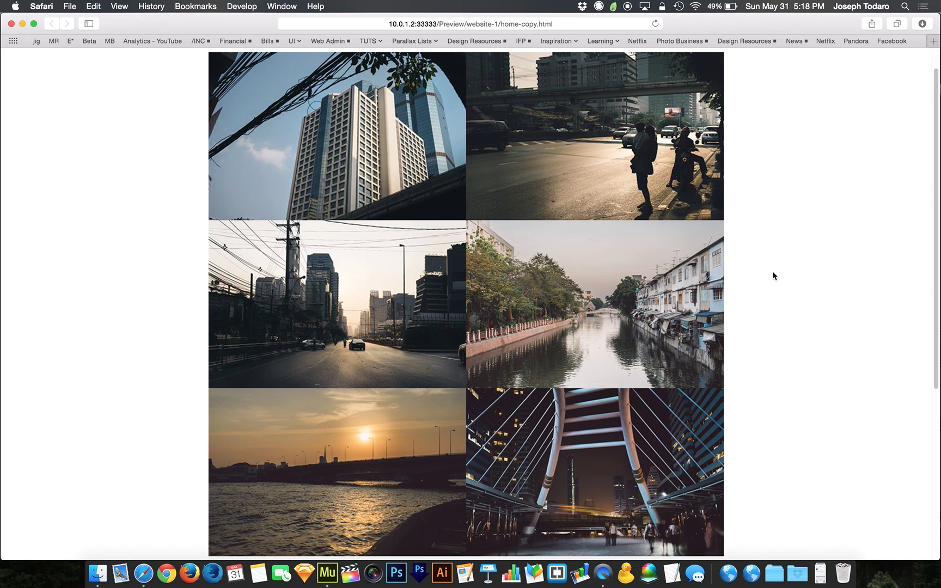
Leave the Safari preview of home-copy.html and return to Muse's Design view
key("super+Tab")
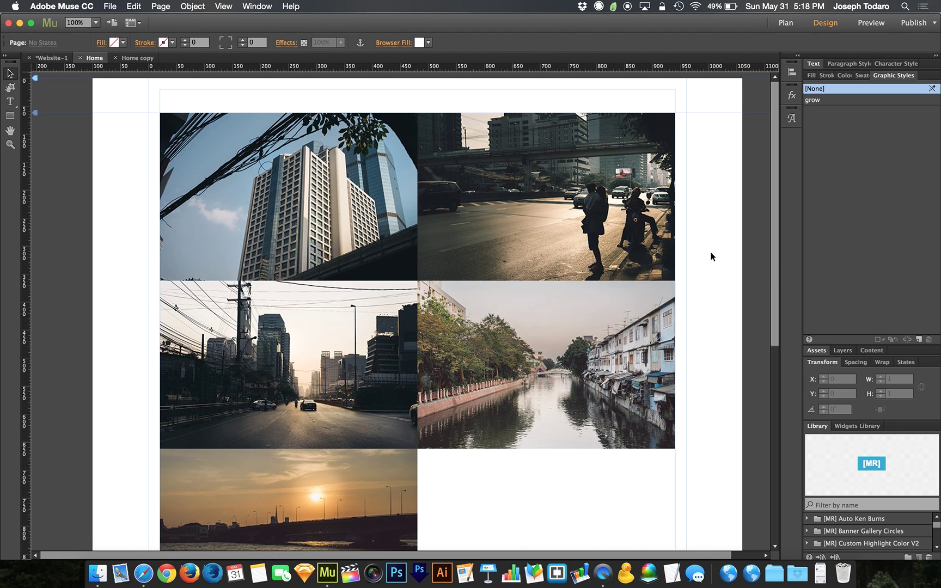
Drag DSC00830.jpg from the Taken Stock Finder folder onto the empty sixth grid slot
scroll(711, 256, "down", 4)
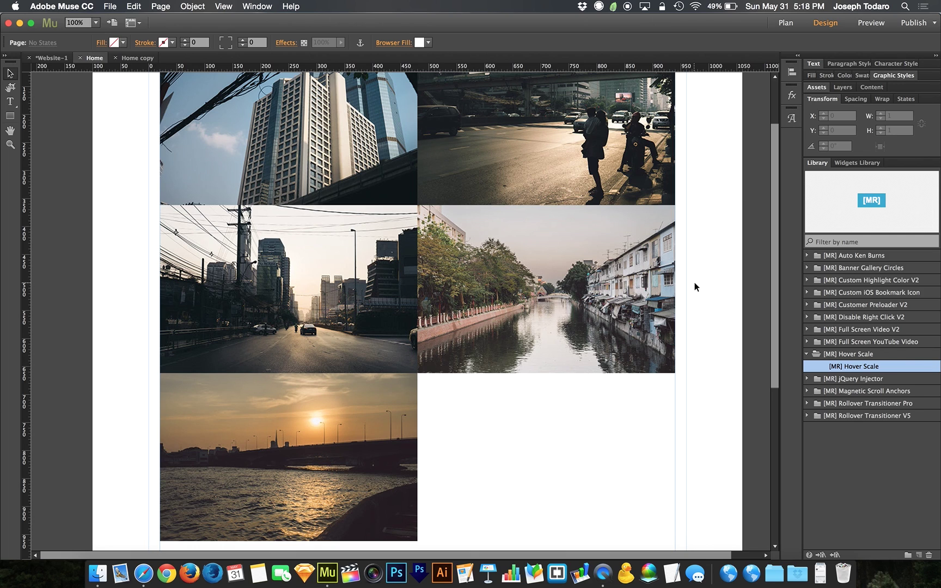
key("ctrl+Up")
left_click(838, 261)
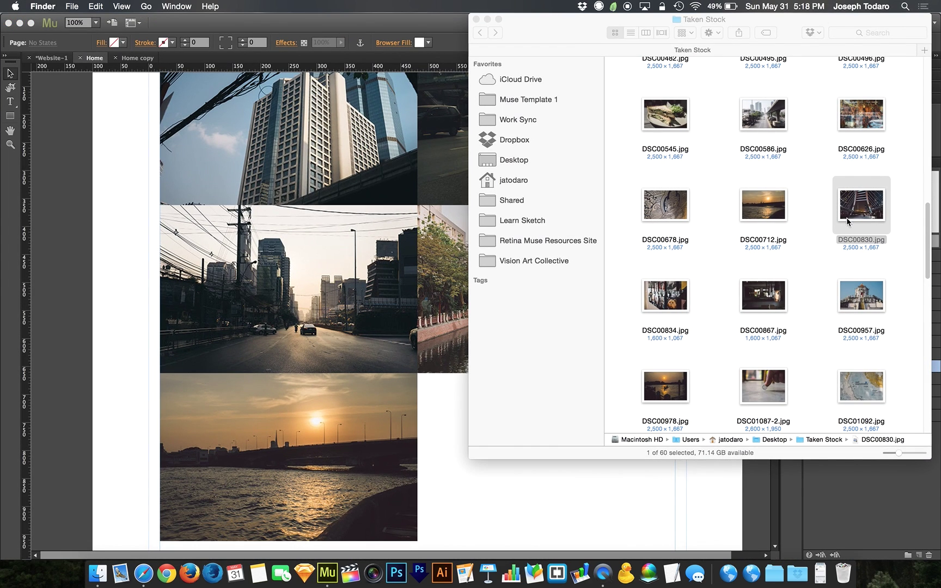
left_click_drag(853, 211, 418, 375)
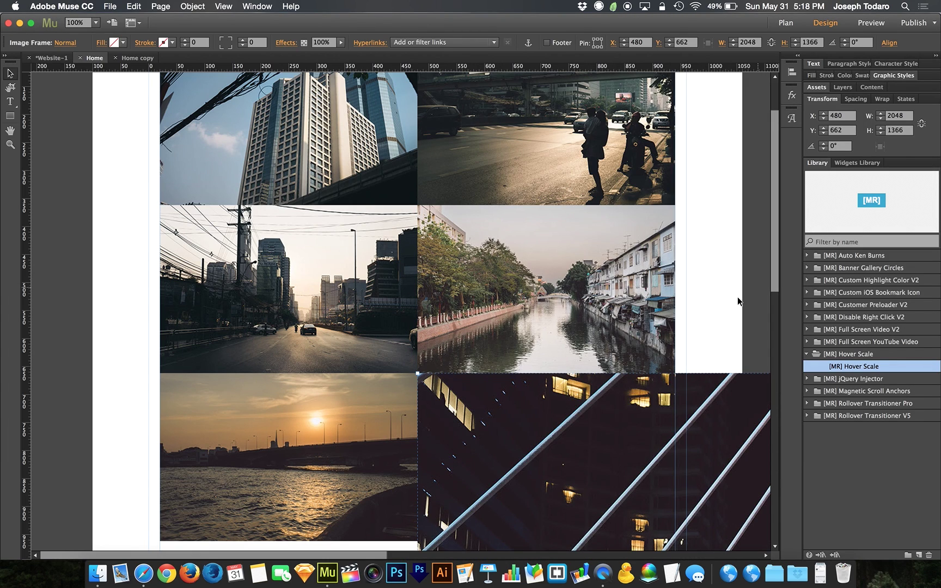
Resize the placed DSC00830.jpg frame to 460 × 300 pixels in the Transform panel
left_click(718, 307)
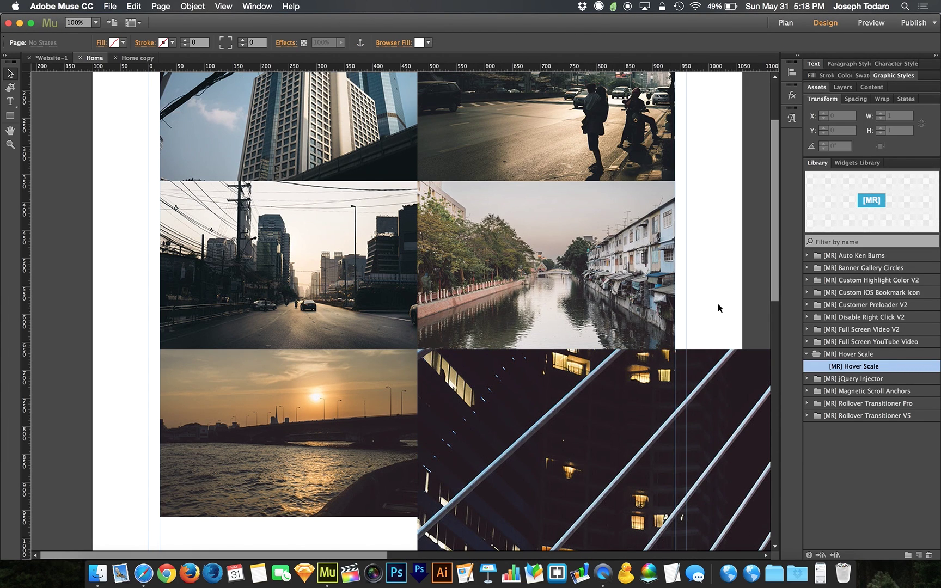
scroll(718, 305, "down", 5)
left_click(612, 377)
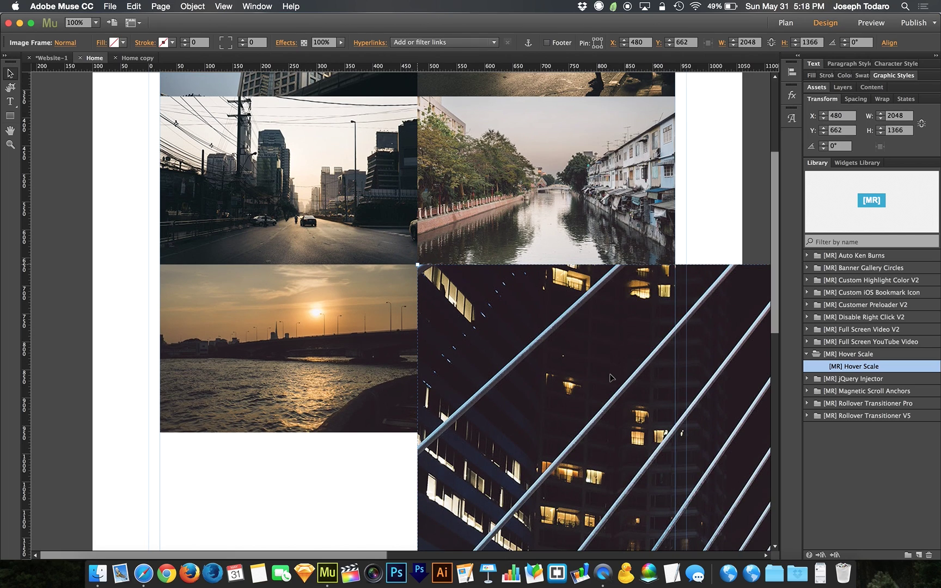
left_click(902, 116)
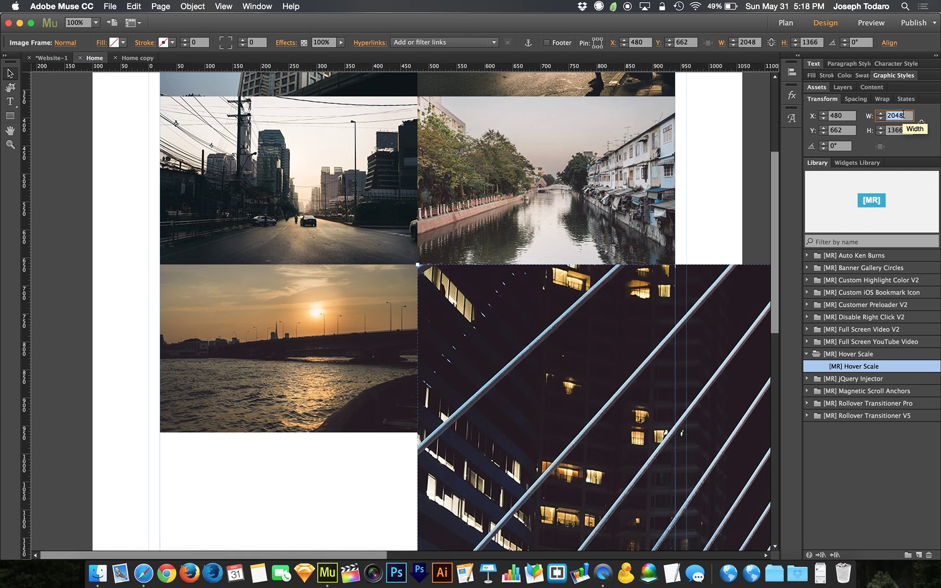
type("460")
key("Tab")
type("300")
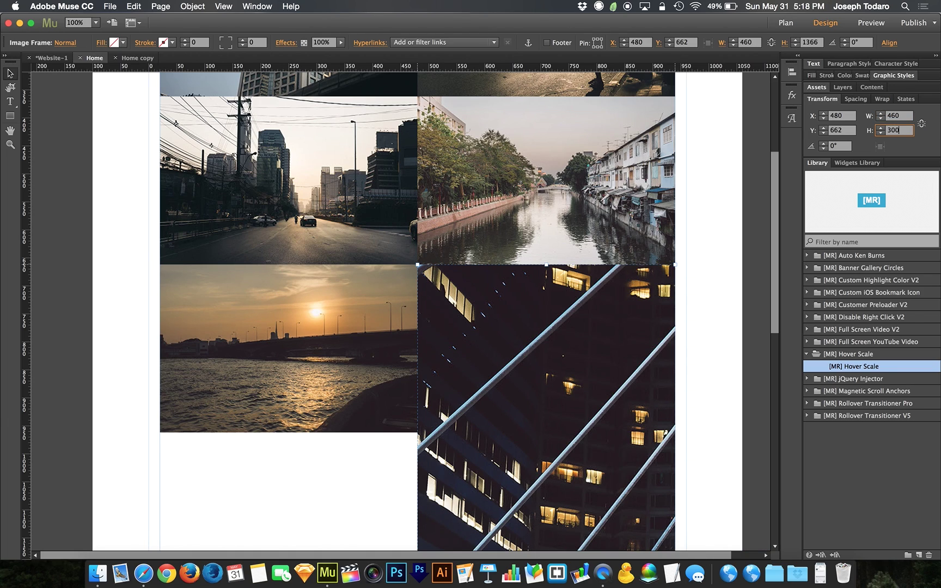
key("Return")
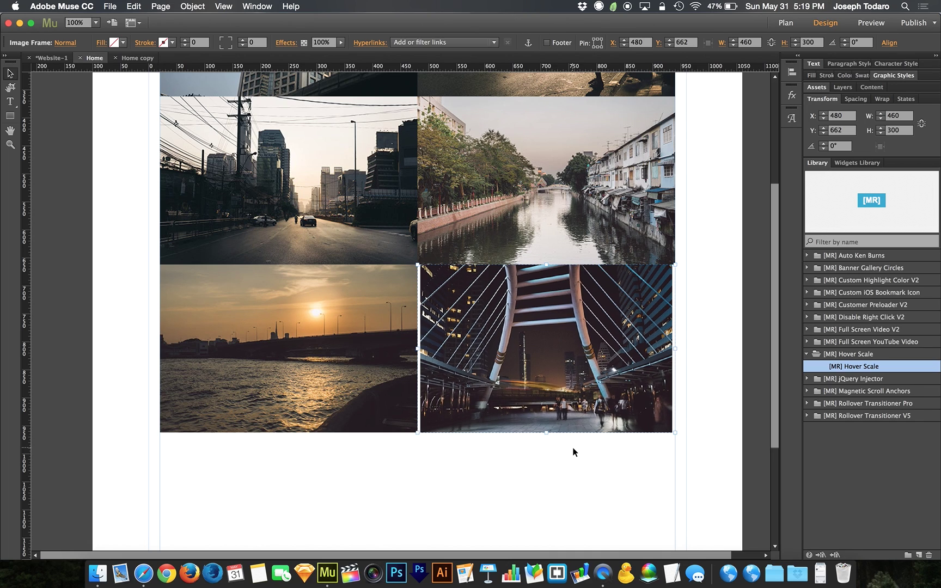
left_click(596, 482)
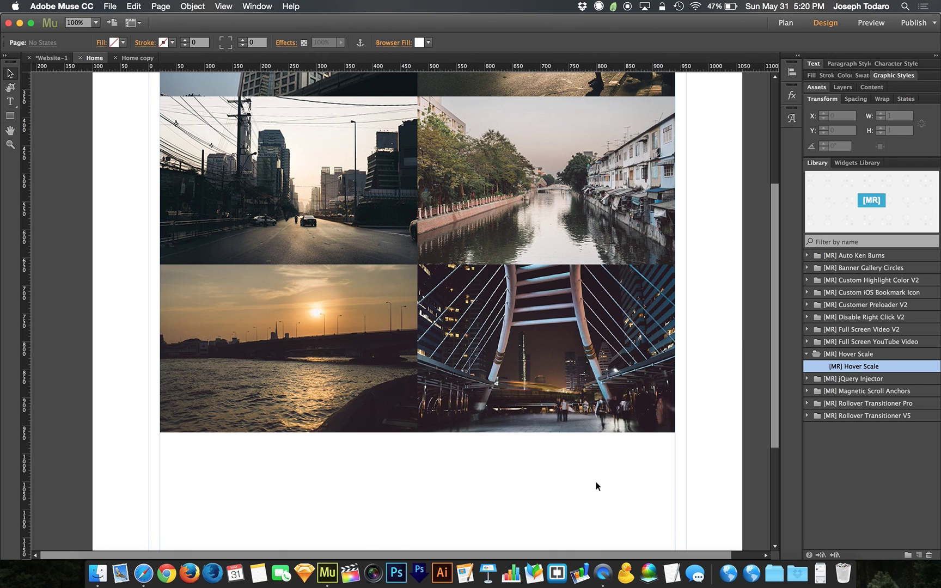
left_click_drag(776, 386, 776, 333)
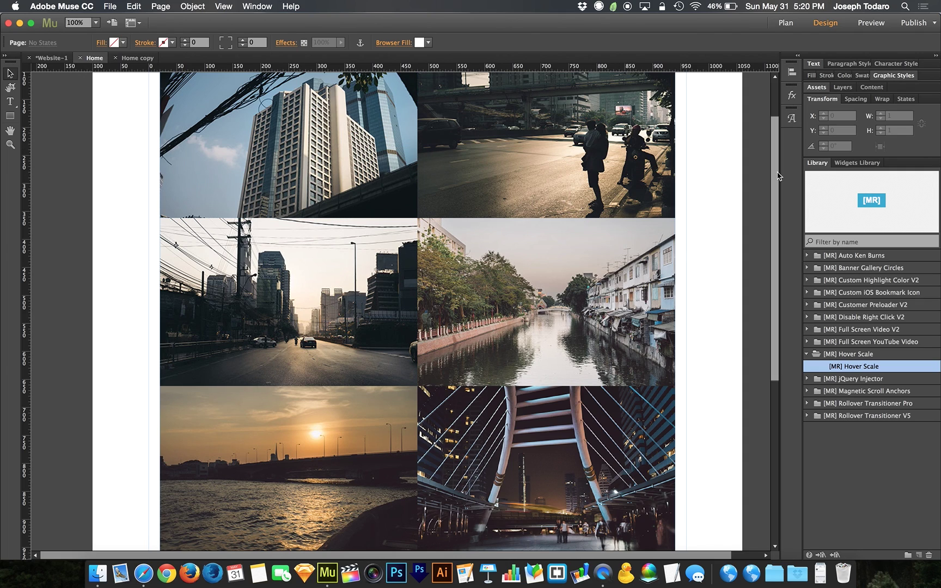
left_click_drag(780, 173, 779, 162)
scroll(779, 161, "up", 2)
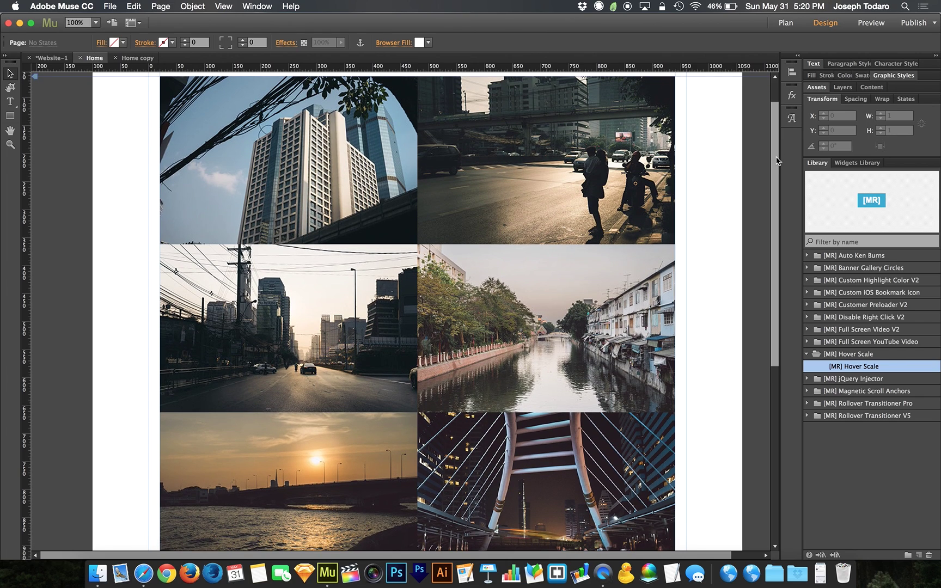
left_click(269, 201)
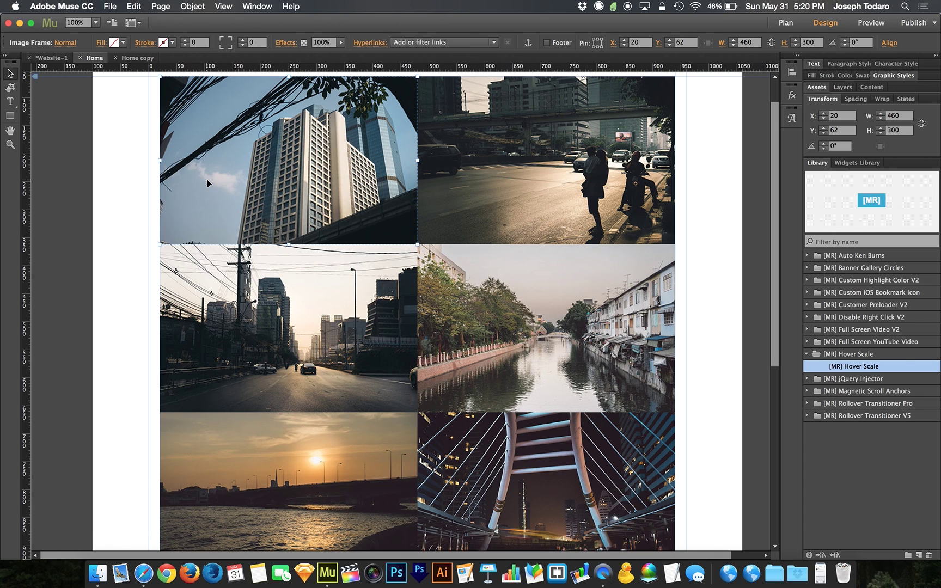
scroll(206, 179, "up", 2)
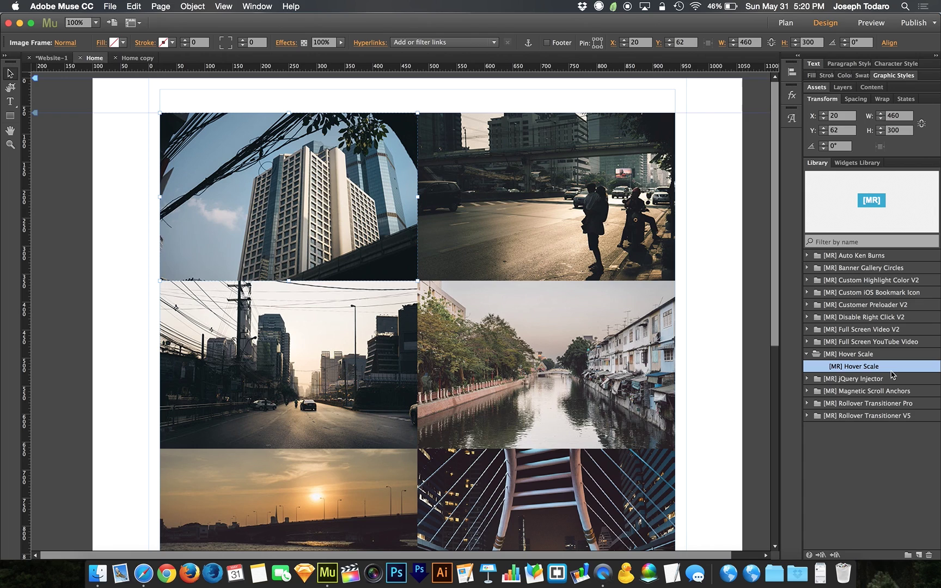
Place the [MR] Hover Scale widget with a 2-second zoom duration and 1.3 zoom multiplier
left_click_drag(887, 369, 160, 91)
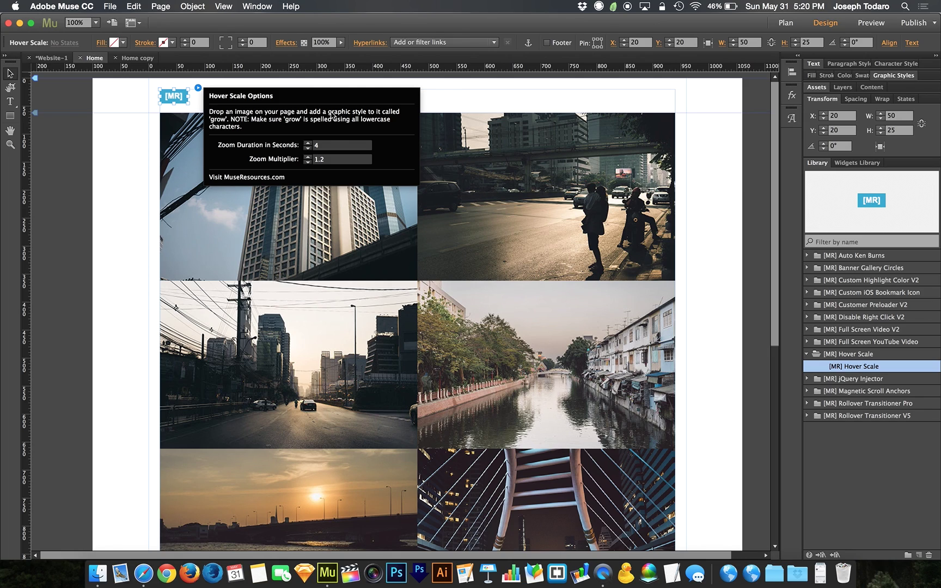
left_click(307, 149)
left_click(307, 149)
left_click(308, 158)
left_click(133, 185)
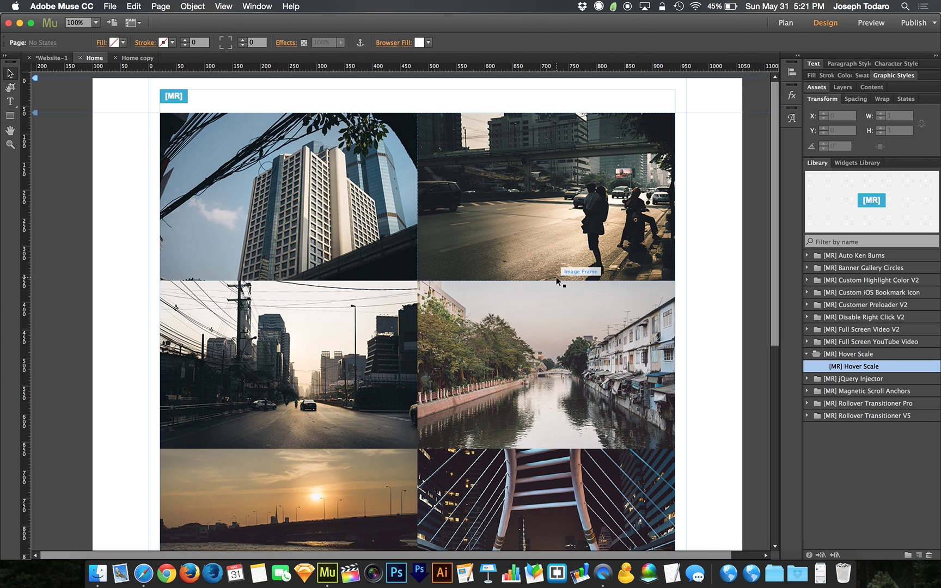
Apply the 'grow' graphic style to the selected grid photos
left_click(336, 212)
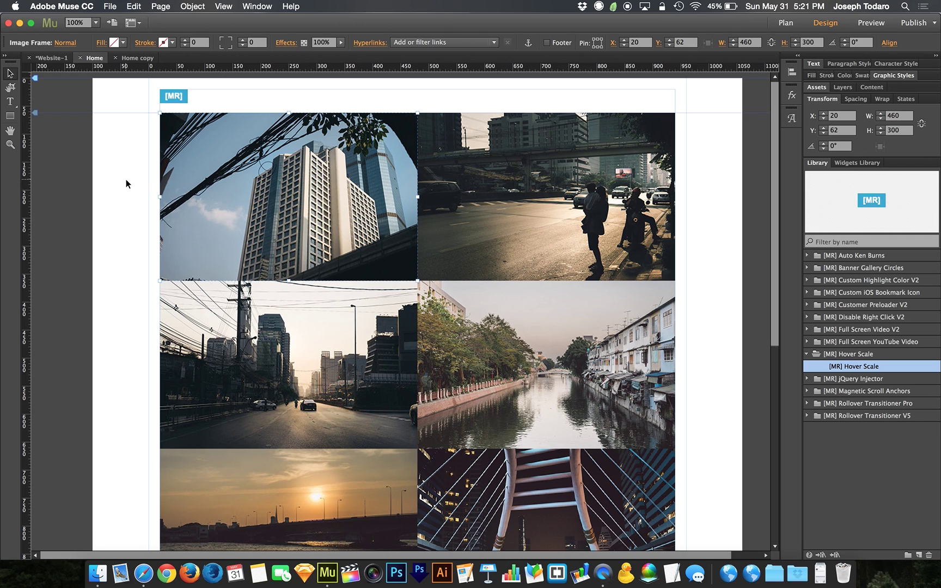
left_click_drag(126, 179, 614, 398)
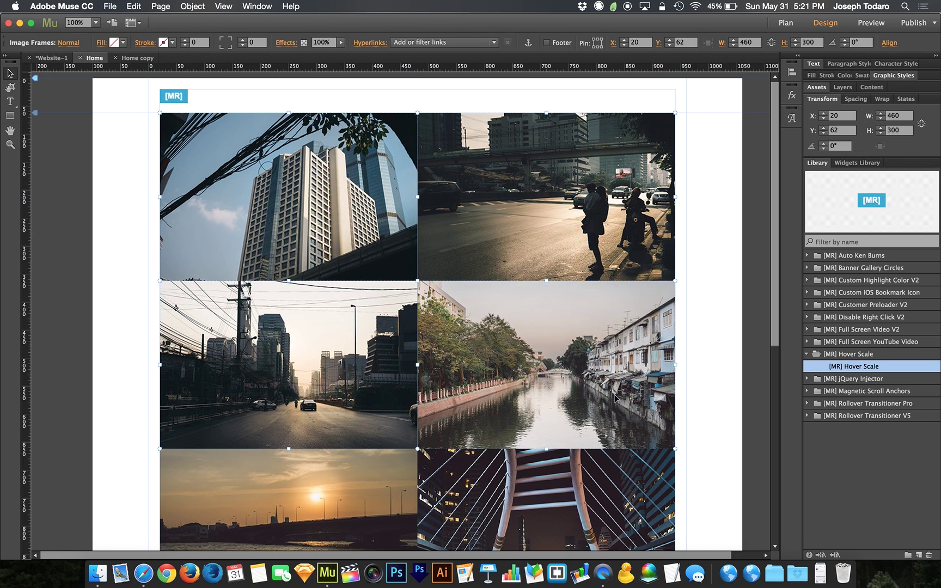
left_click(903, 76)
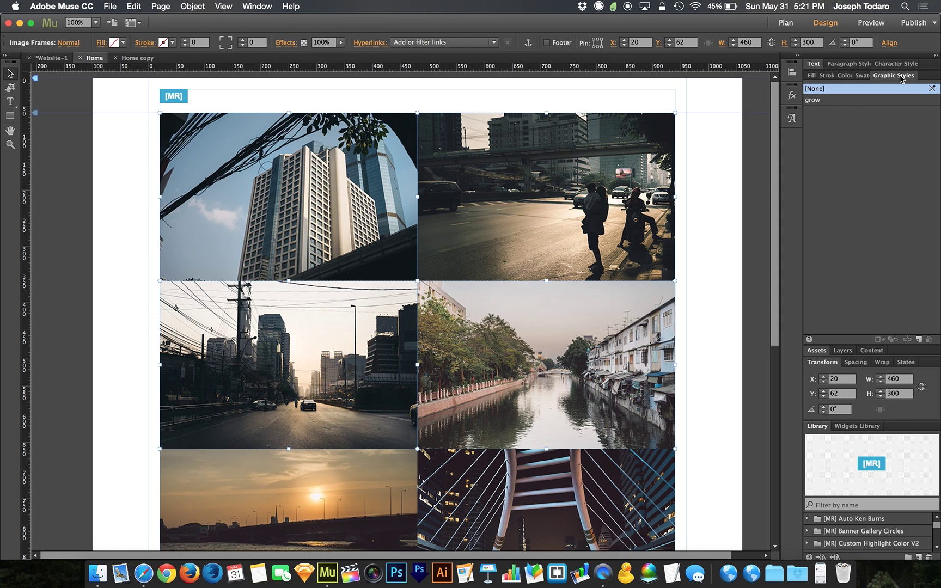
mouse_move(861, 101)
left_click(919, 340)
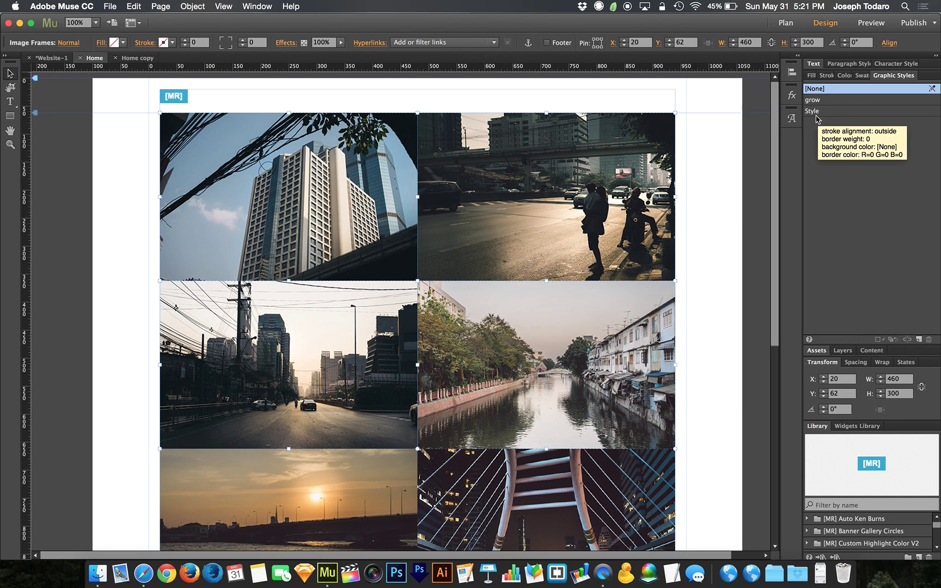
left_click(832, 102)
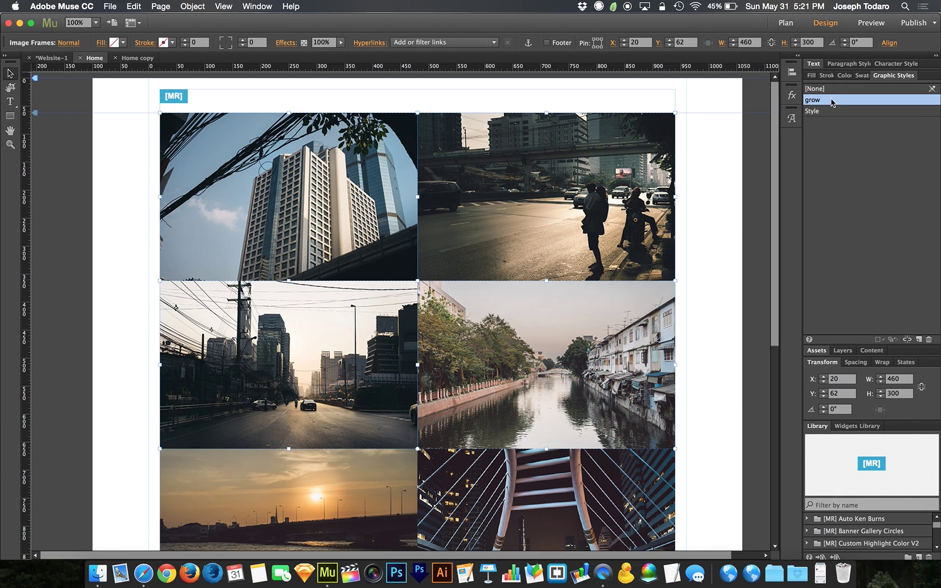
Check each grid photo's graphic style, comparing the river and bridge photos
left_click(701, 281)
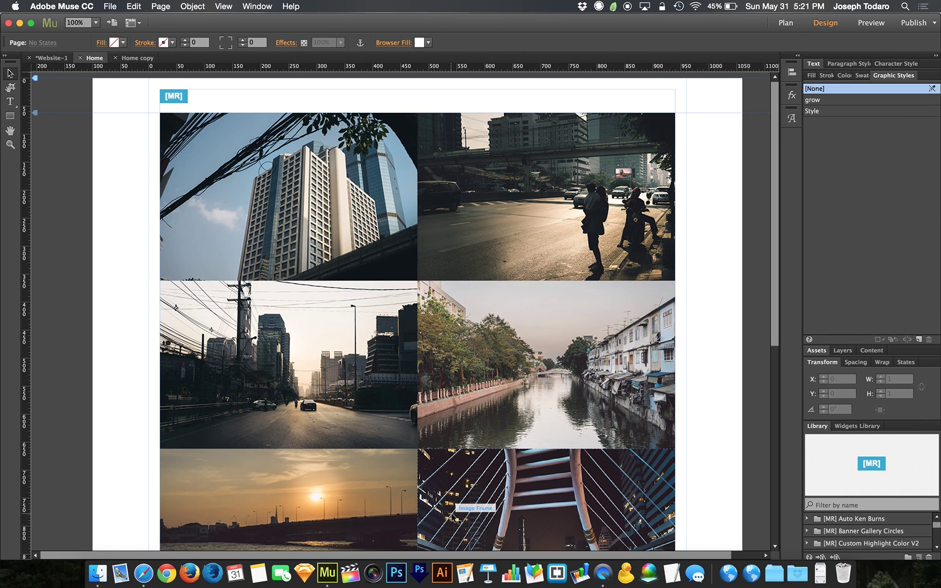
left_click(370, 503)
left_click(344, 389)
left_click(489, 354)
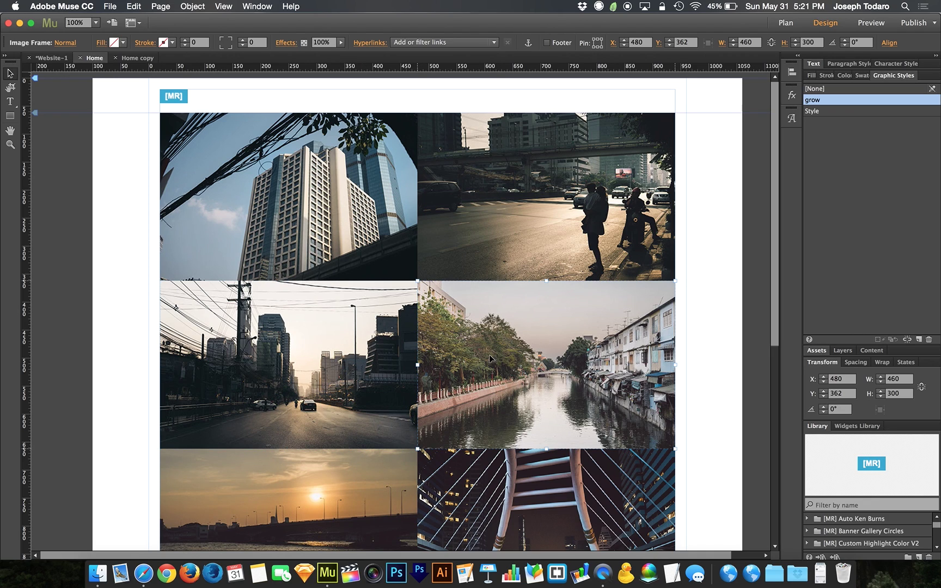
left_click(482, 498)
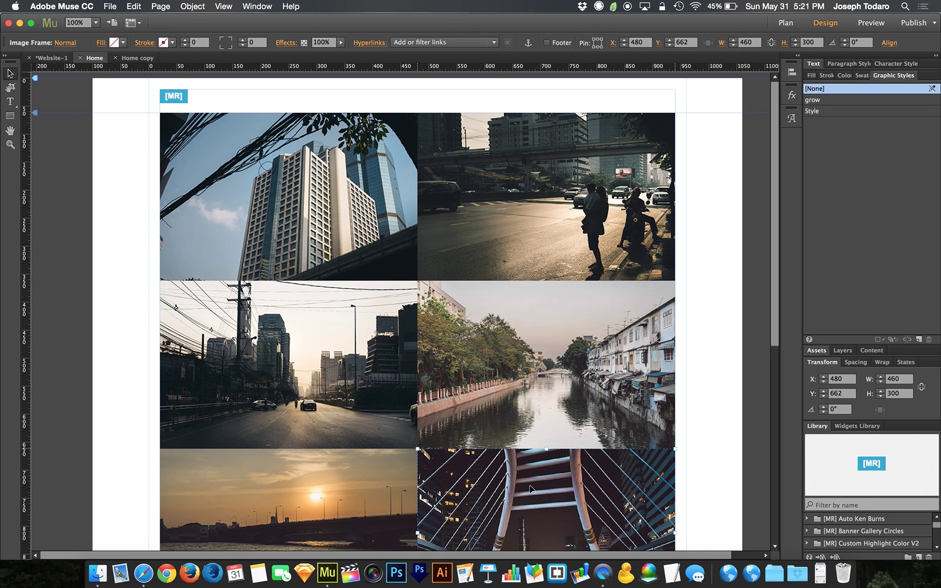
left_click(580, 381)
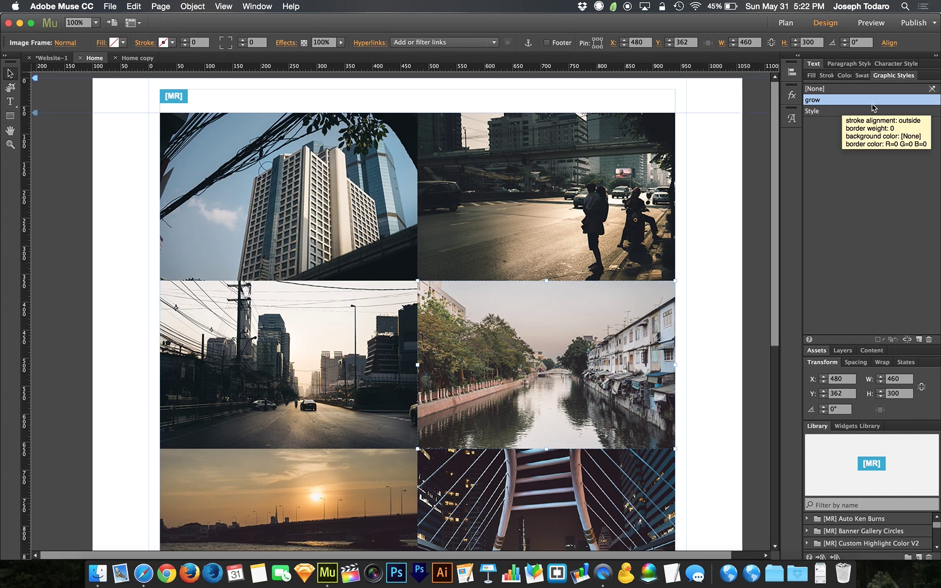
left_click(571, 480)
left_click(577, 418)
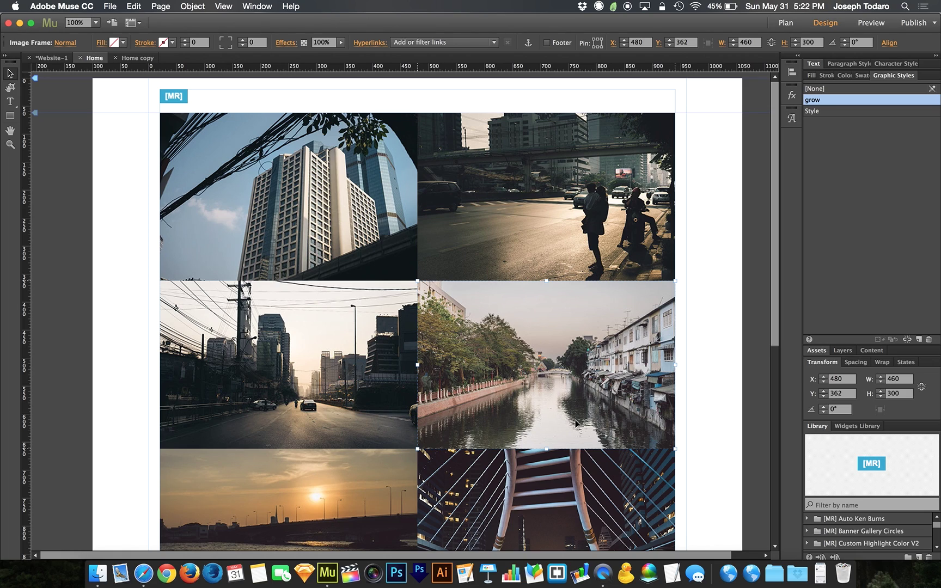
left_click(699, 407)
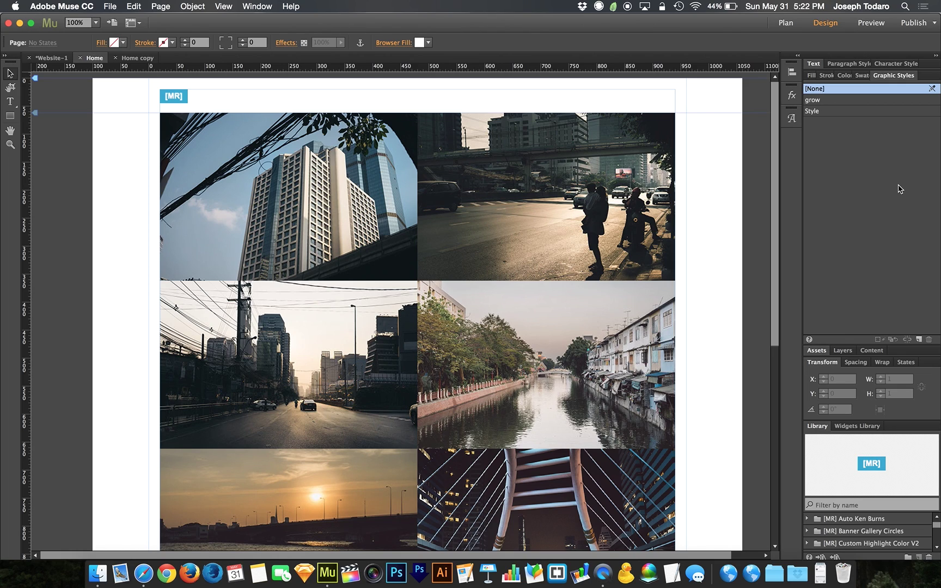
Preview the Home page in the web browser with Cmd+Shift+E
left_click(254, 5)
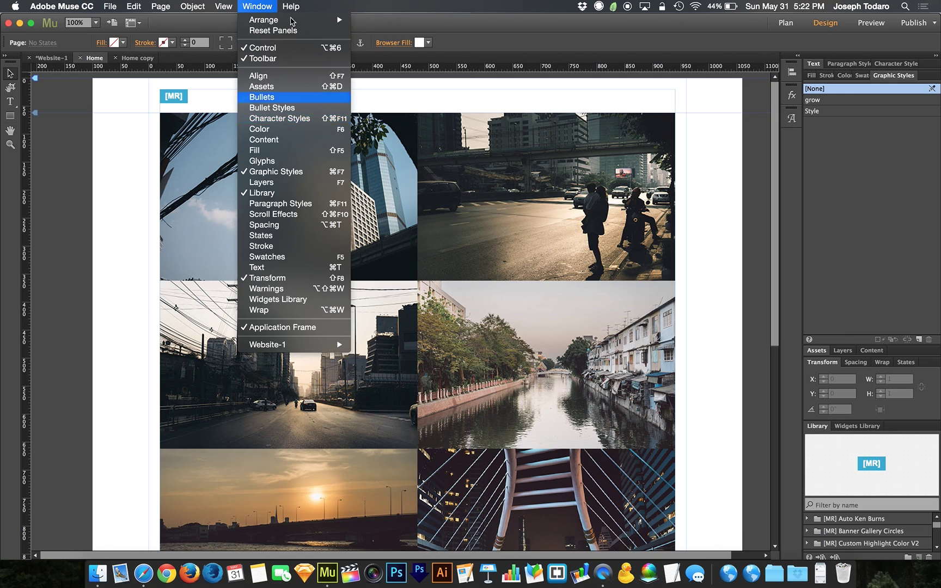
left_click(756, 377)
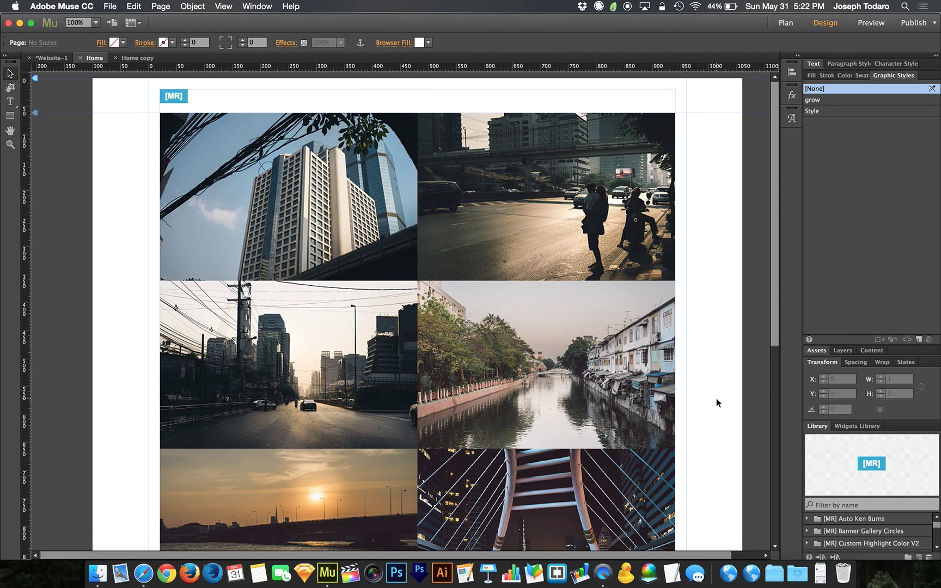
key("super+shift+e")
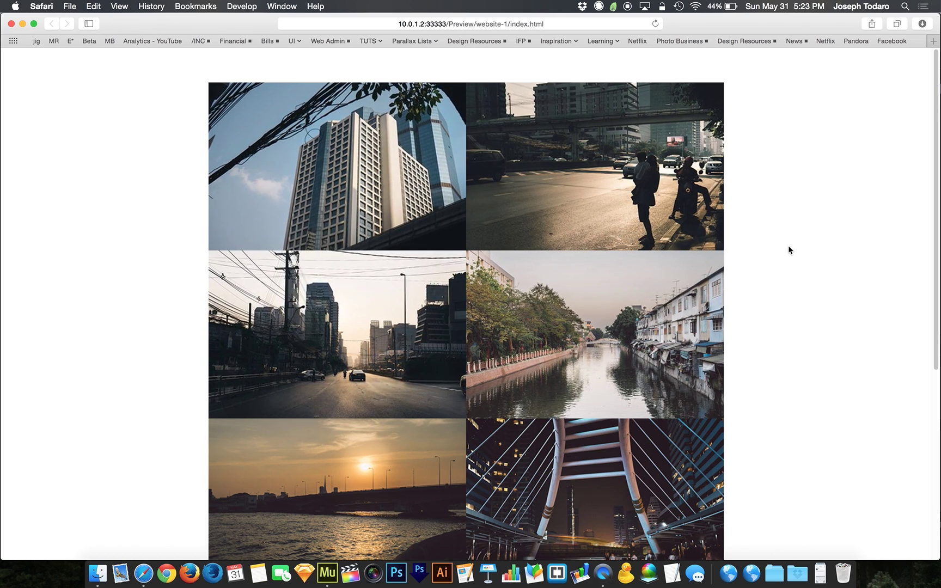
Close the Safari preview of the hover-zoom photo grid
key("super+w")
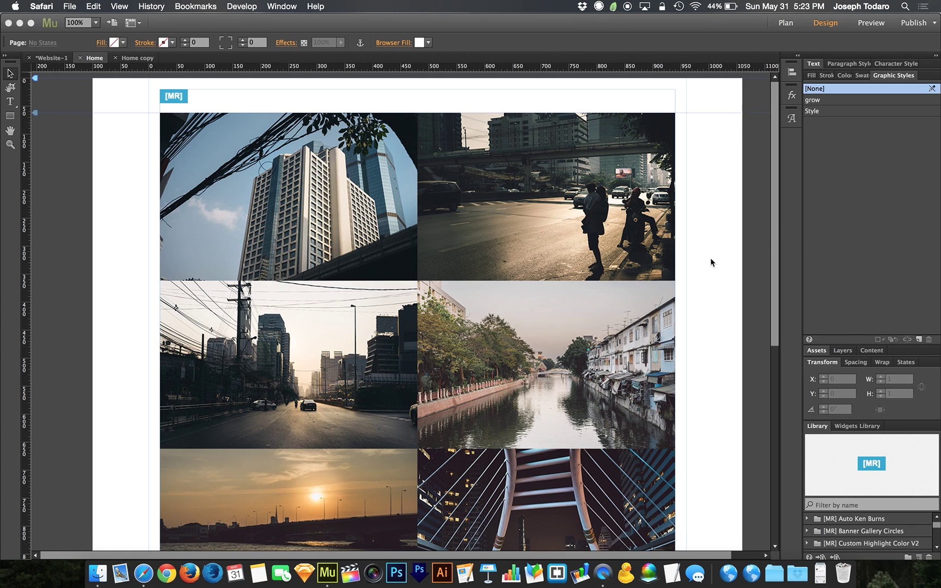
Collapse Graphic Styles and the Hover Scale folder, then expand and select Rollover Transitioner V5
left_click(711, 262)
left_click(906, 76)
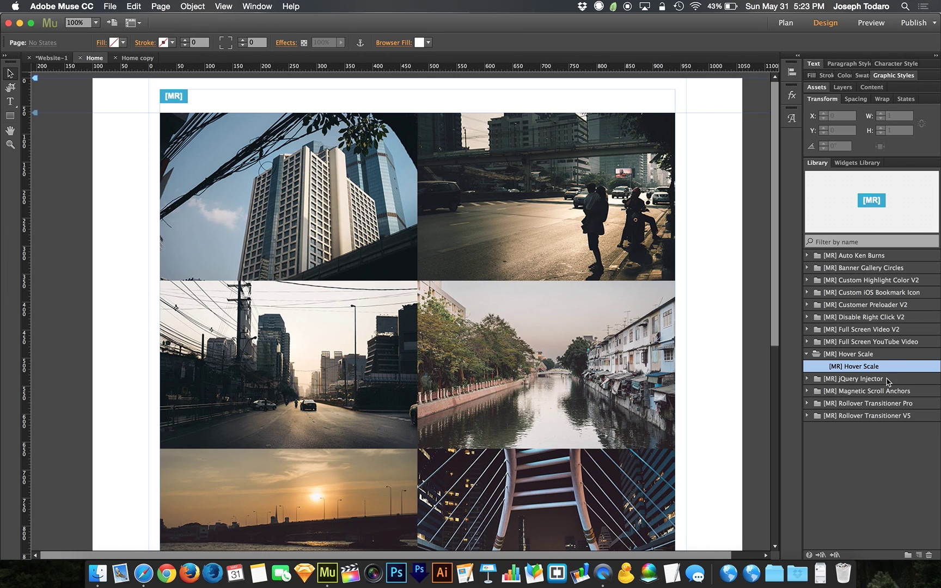
left_click(872, 416)
left_click(807, 354)
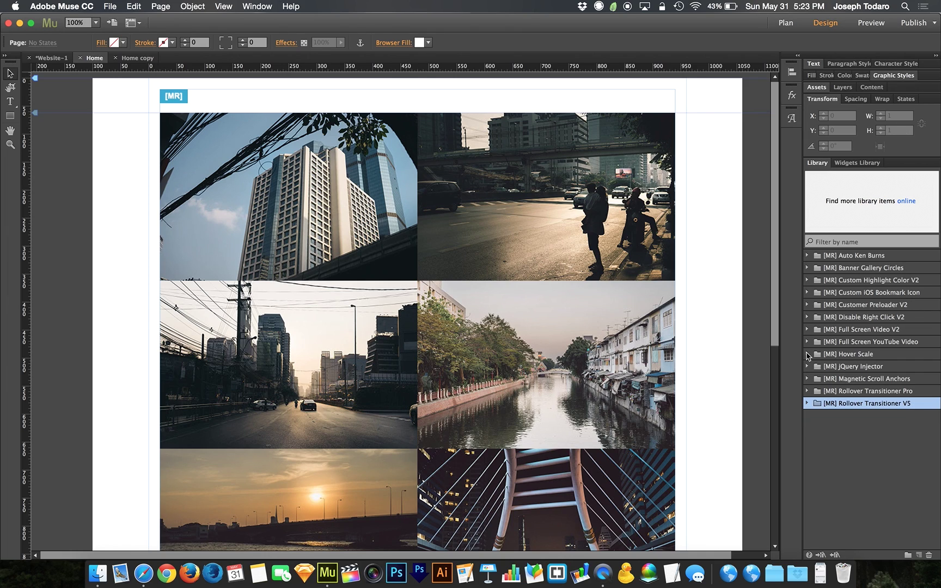
left_click(807, 404)
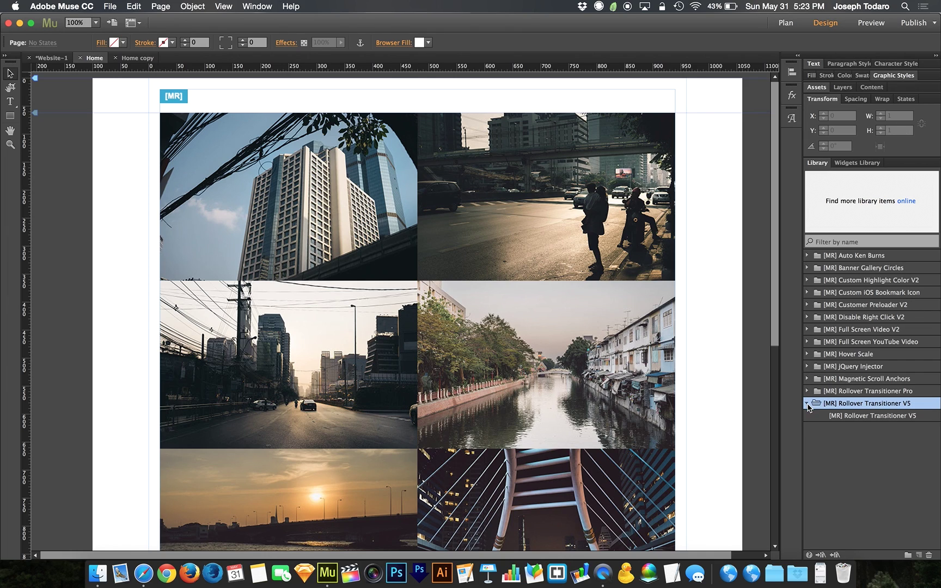
left_click(876, 416)
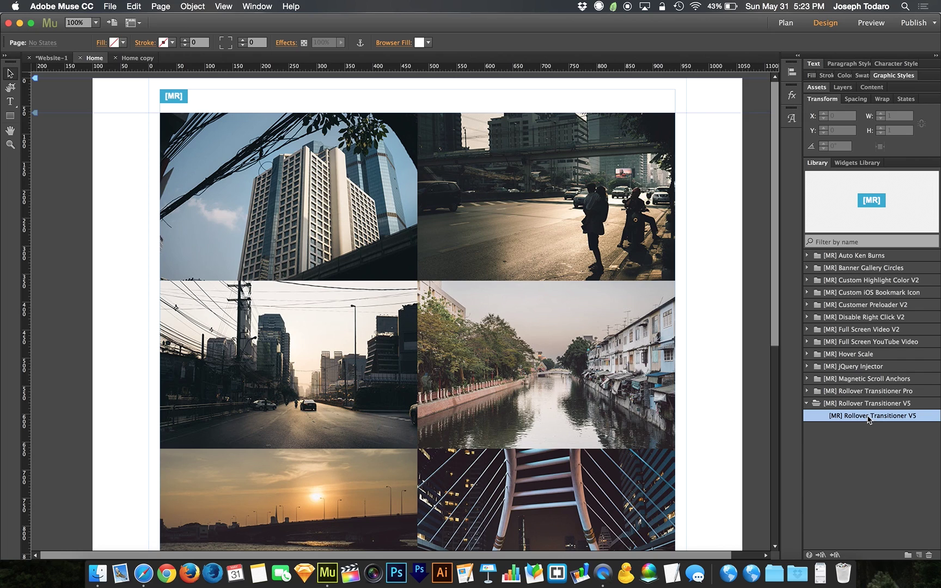
left_click_drag(867, 417, 441, 95)
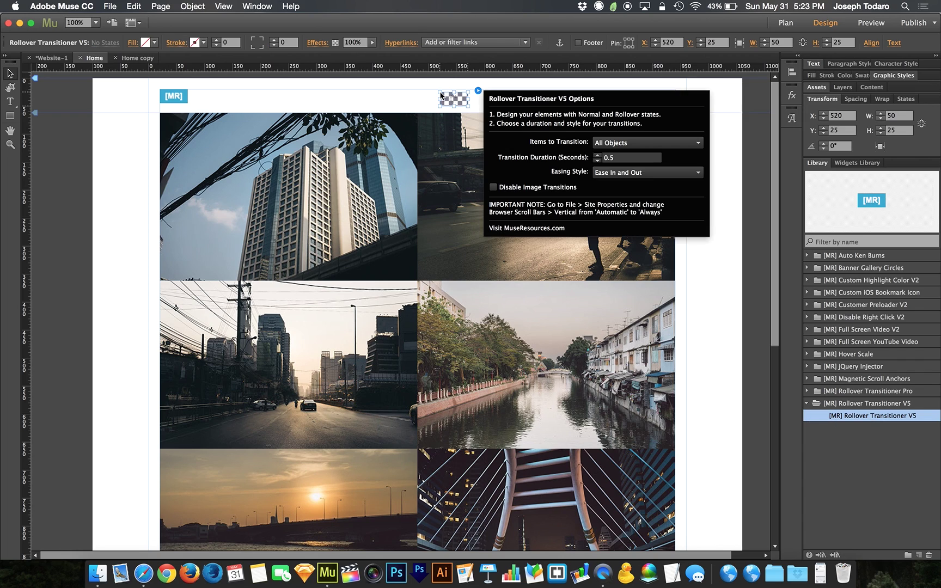
left_click(648, 144)
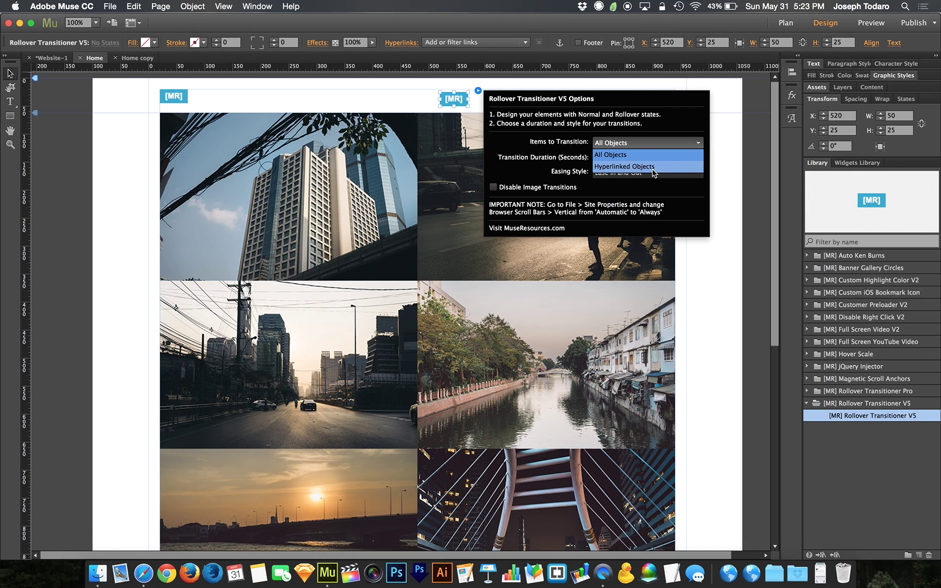
left_click(589, 146)
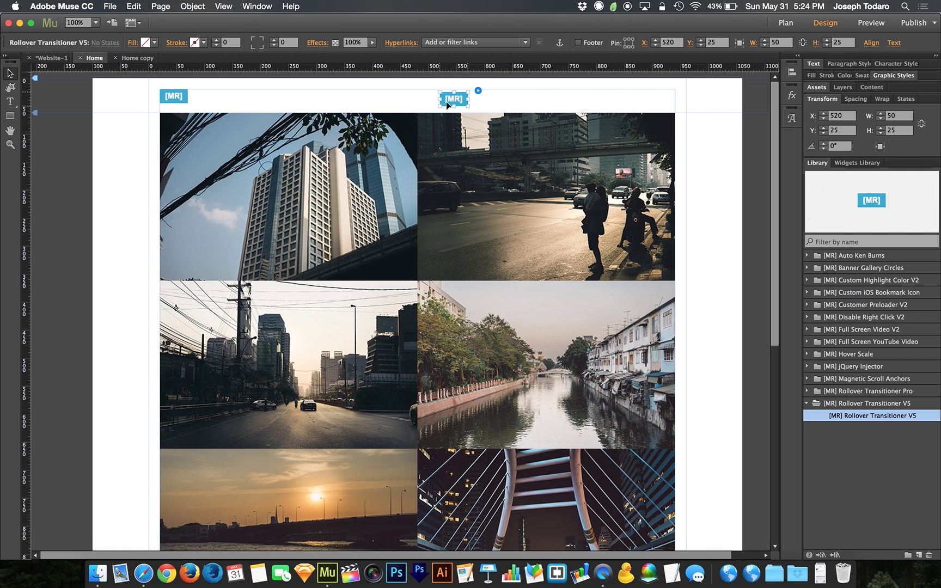
key("Delete")
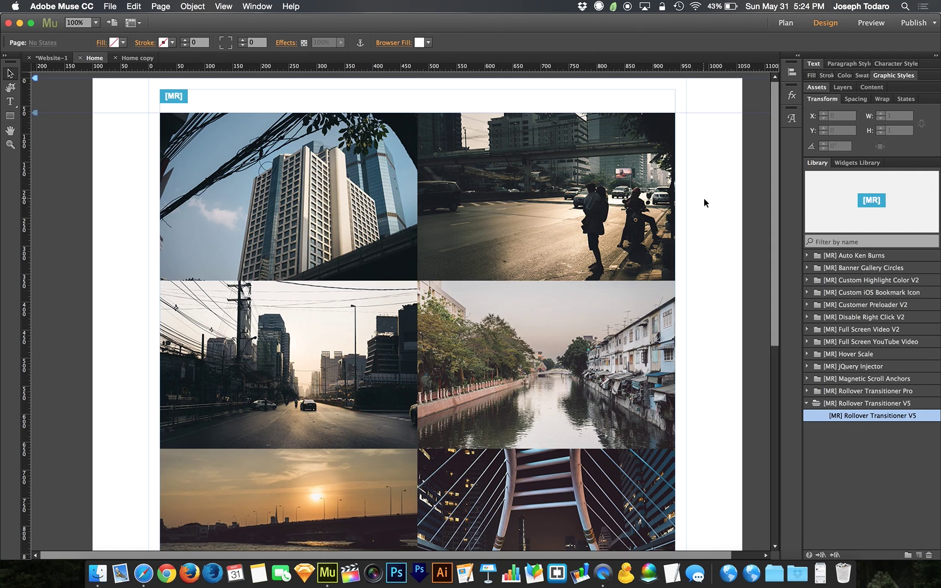